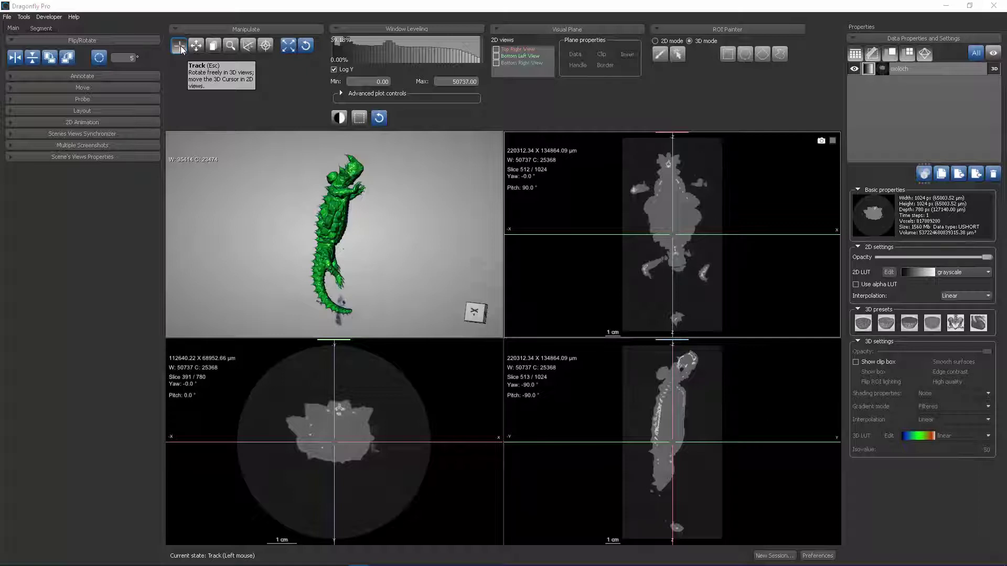
Rotate the 3D lizard model to different viewing angles with the Track tool, alternating it with Pan mode.
click(180, 46)
drag(352, 231, 362, 258)
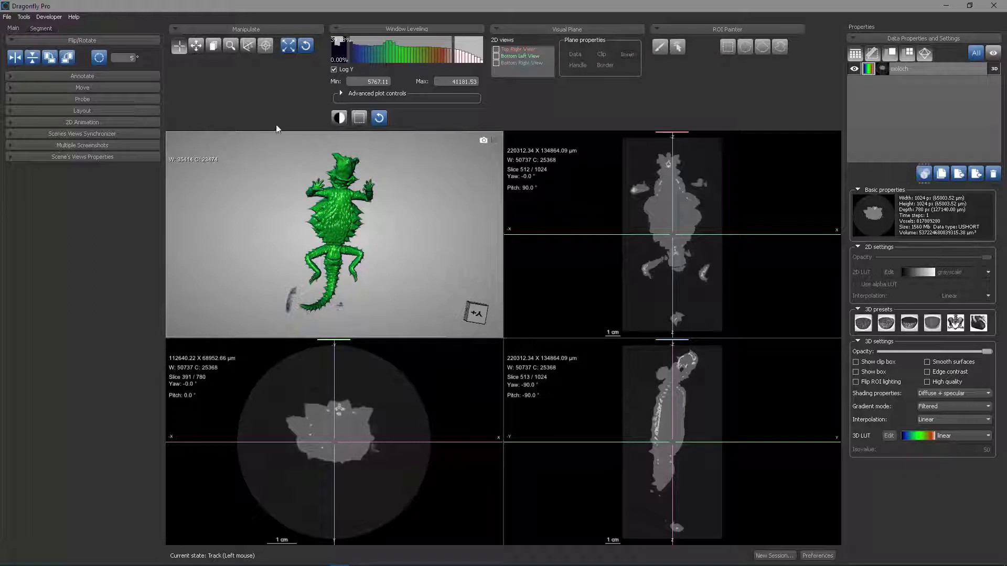
click(196, 46)
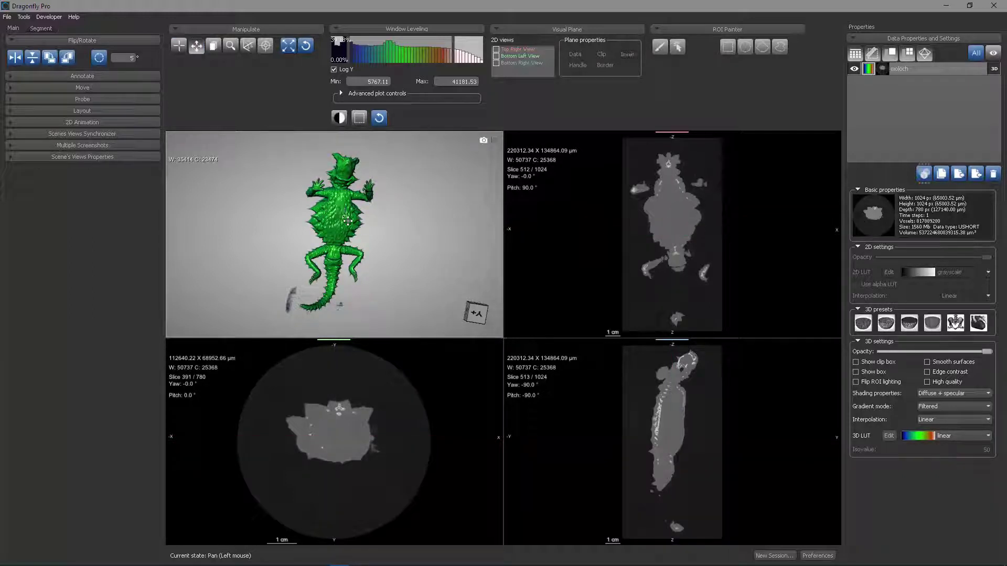
key(Escape)
drag(344, 222, 411, 237)
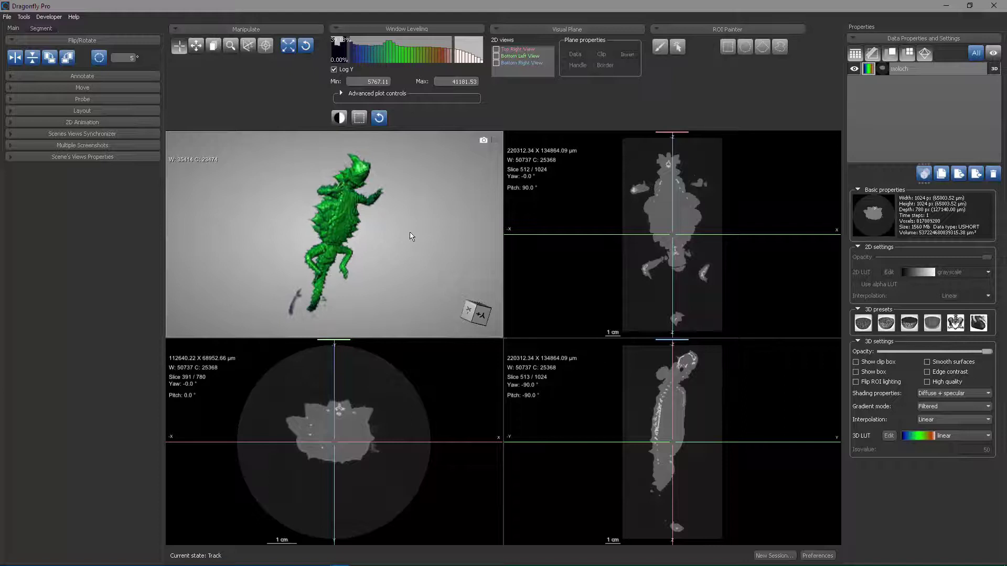
key(p)
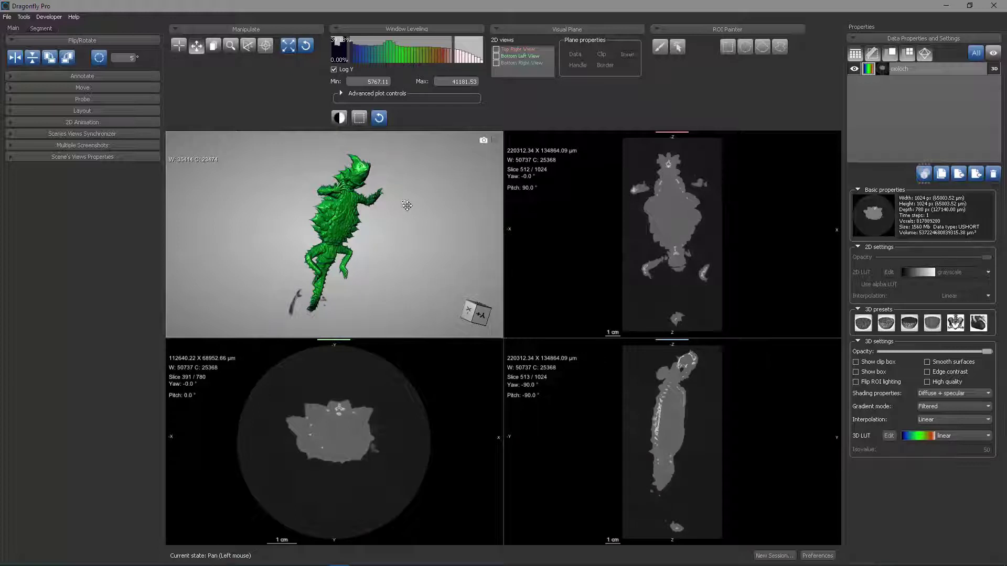
key(Escape)
drag(405, 199, 372, 208)
Pan the 3D model slightly and shift the XZ slice view sideways, returning the slice view to its centre.
key(p)
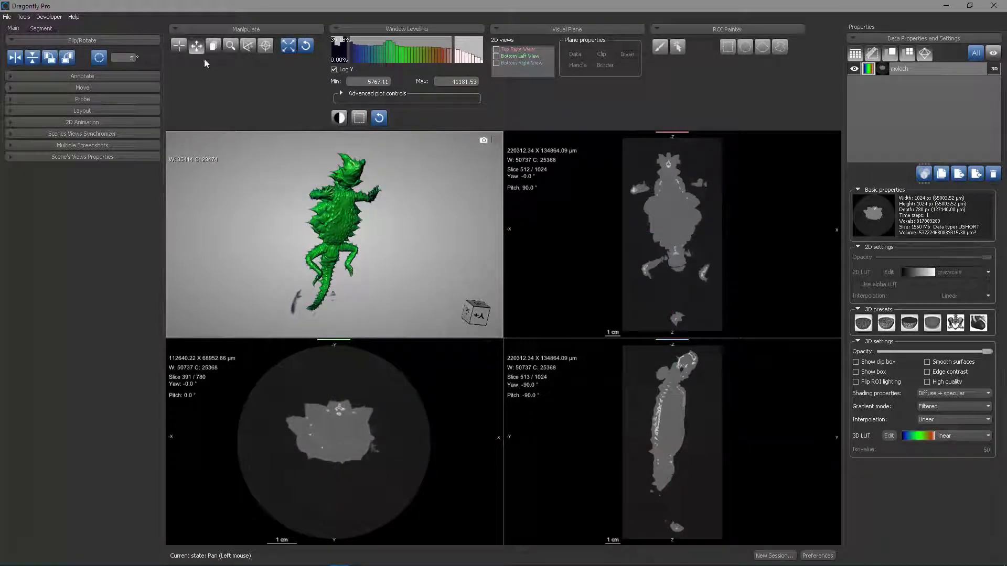
mouse_move(353, 218)
mouse_down()
mouse_move(253, 230)
mouse_move(367, 228)
mouse_move(301, 233)
mouse_move(332, 261)
mouse_move(361, 216)
mouse_up()
drag(690, 228, 628, 228)
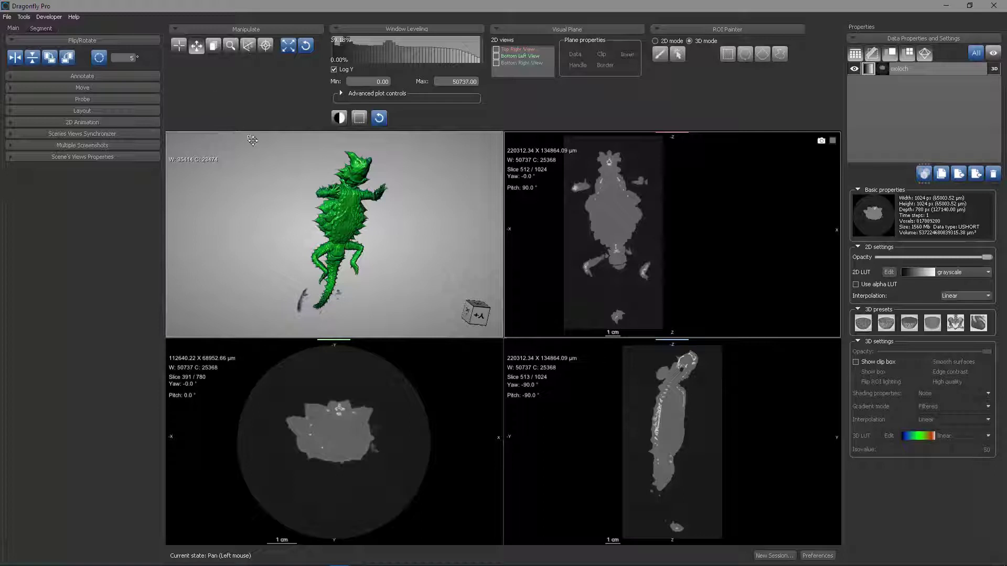
click(179, 46)
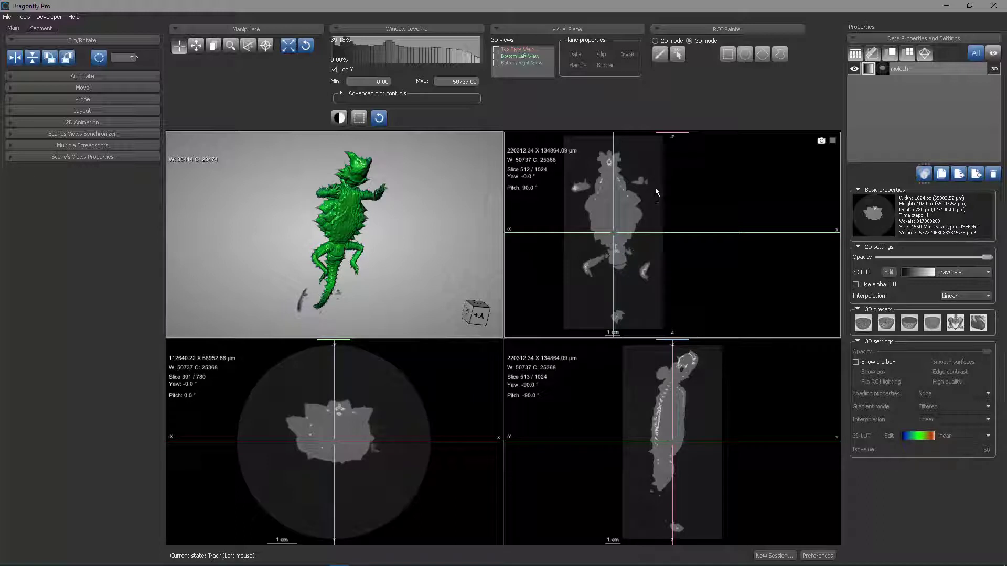
middle_drag(655, 192, 732, 203)
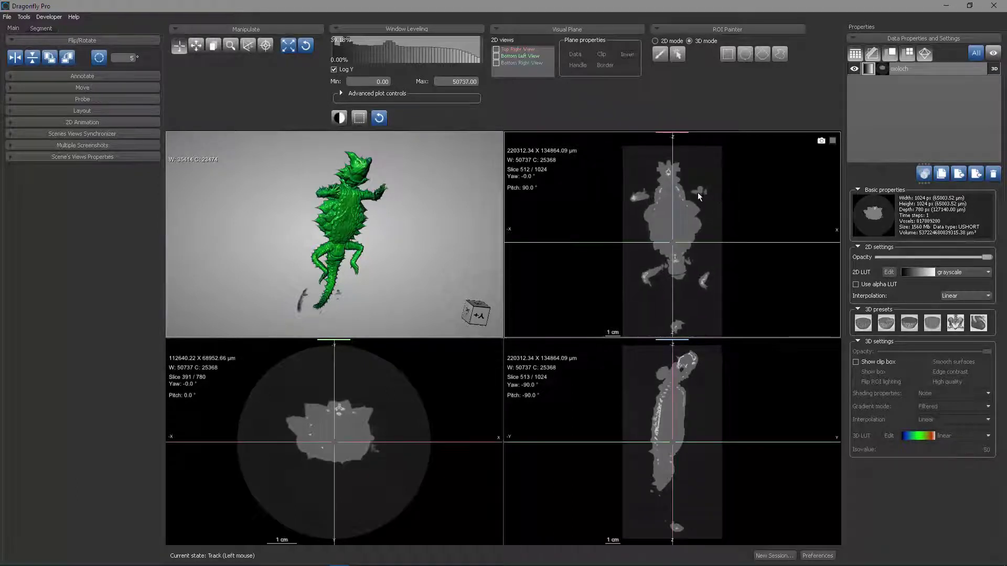
Move through the XZ slices with the Cine tool to slice 502.
click(213, 47)
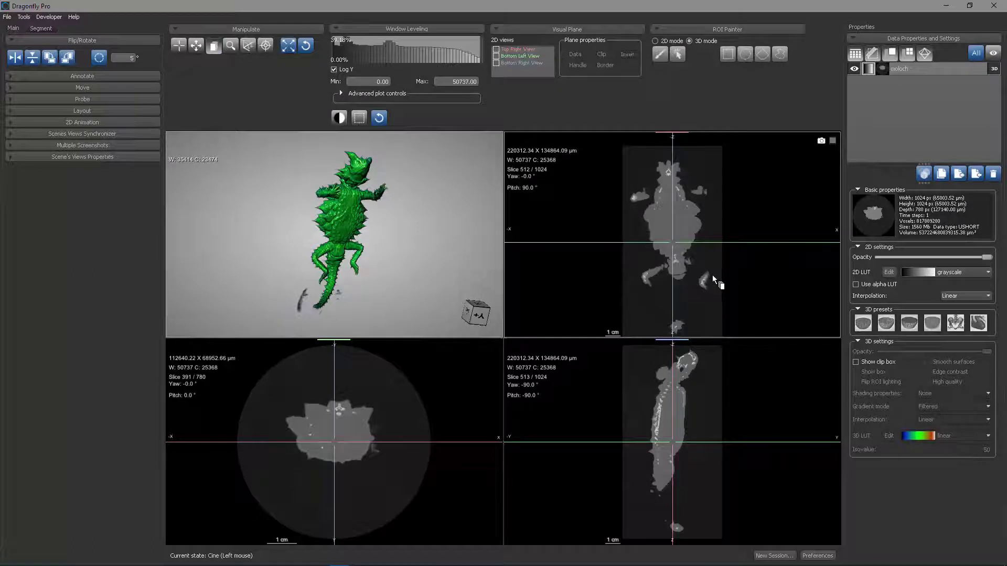
mouse_move(717, 291)
mouse_down()
mouse_move(714, 94)
mouse_move(715, 351)
mouse_move(725, 159)
mouse_move(729, 296)
mouse_up()
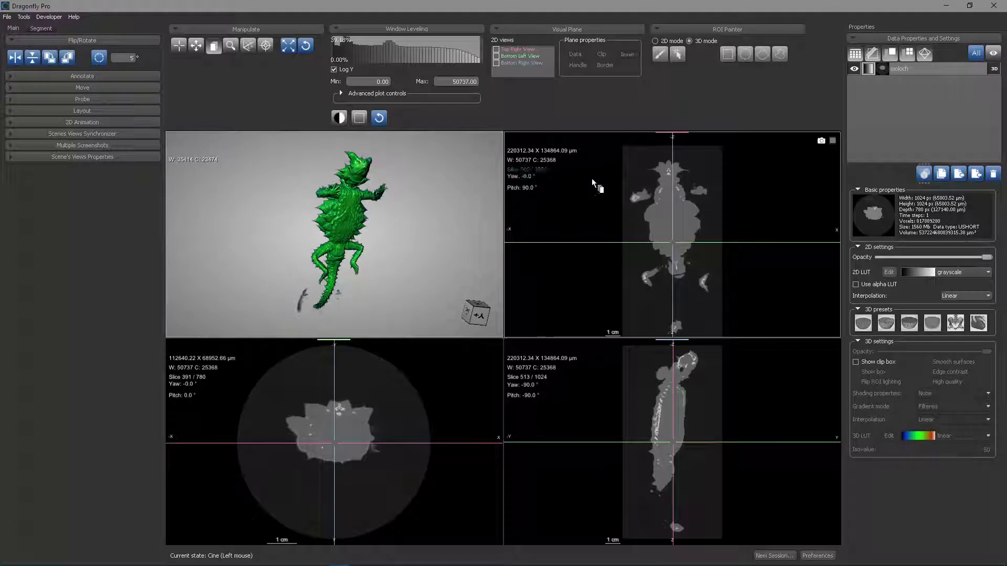
mouse_move(706, 282)
mouse_down()
mouse_move(715, 71)
mouse_move(719, 244)
mouse_move(723, 178)
mouse_move(732, 296)
mouse_move(718, 219)
mouse_move(722, 289)
mouse_up()
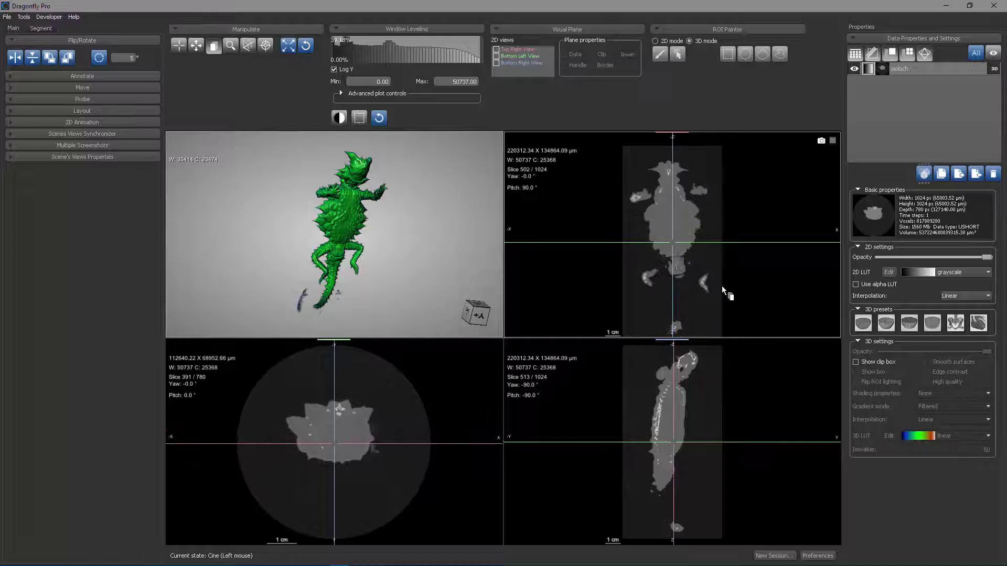
Browse the XZ view to slice 547 with the Track tool active.
click(179, 46)
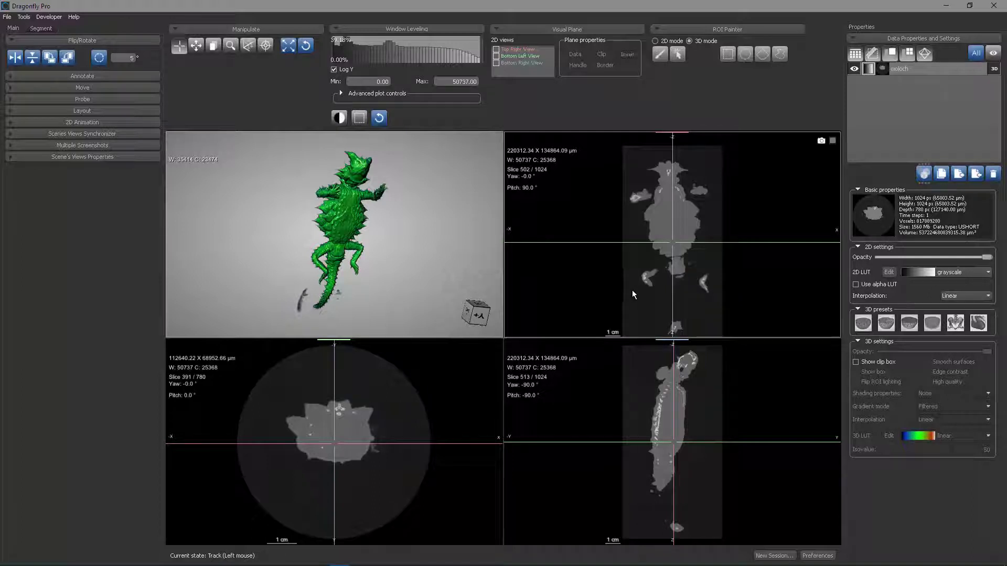
middle_drag(632, 291, 600, 108)
drag(600, 108, 614, 175)
key(t)
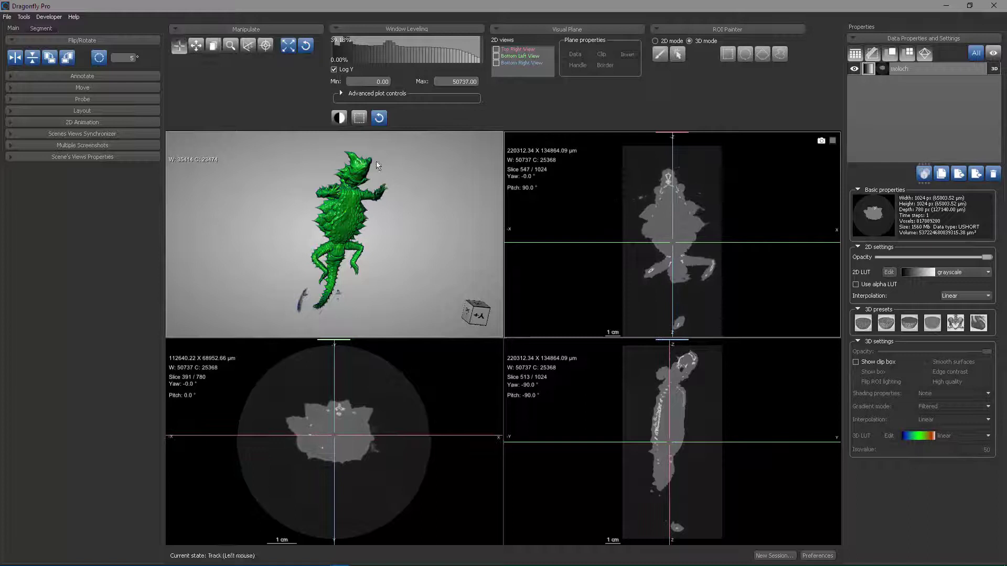
Zoom in on the lizard's head and neck in the XZ slice view and enlarge the 3D model with the Zoom tool.
click(229, 47)
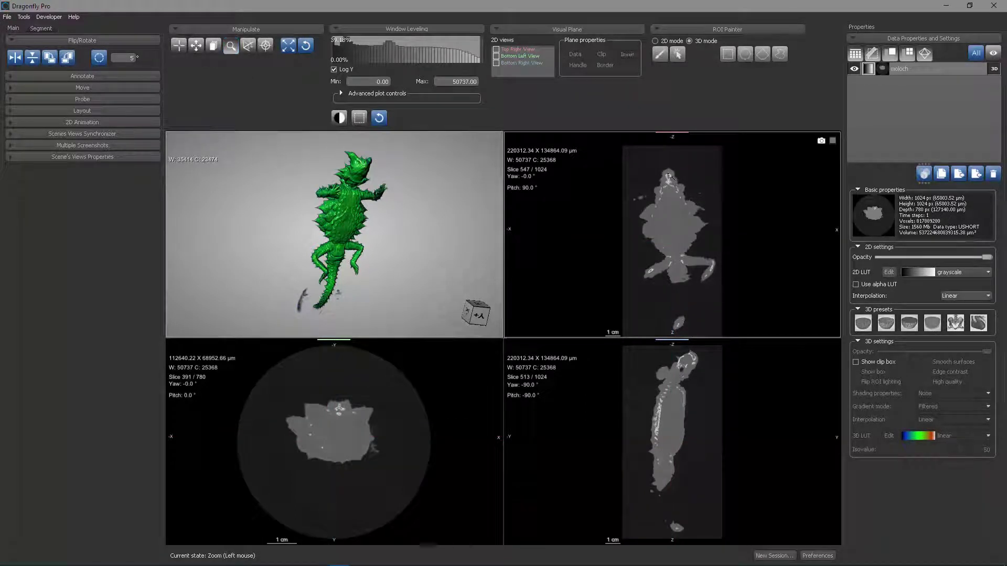
drag(668, 176, 739, 475)
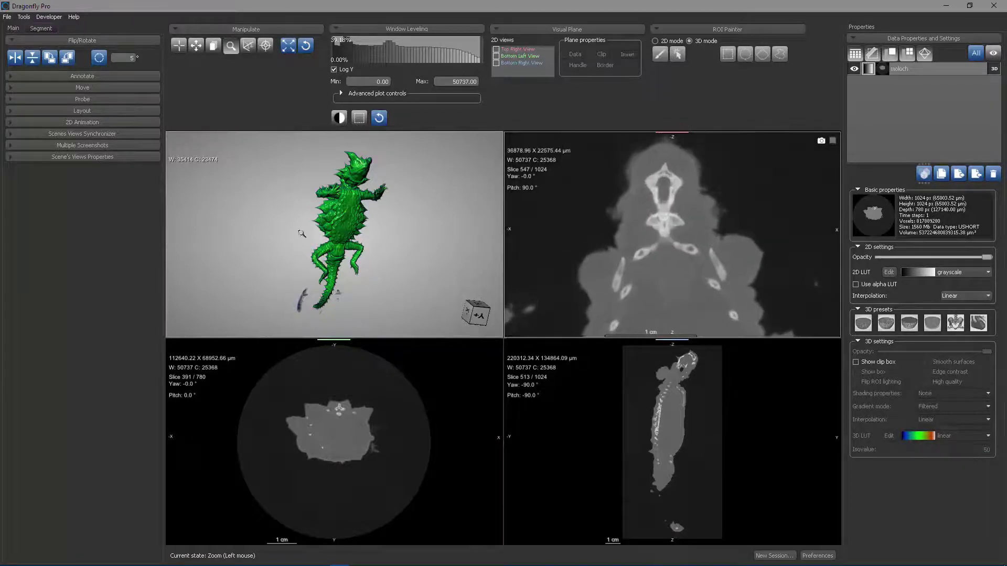
drag(301, 233, 391, 320)
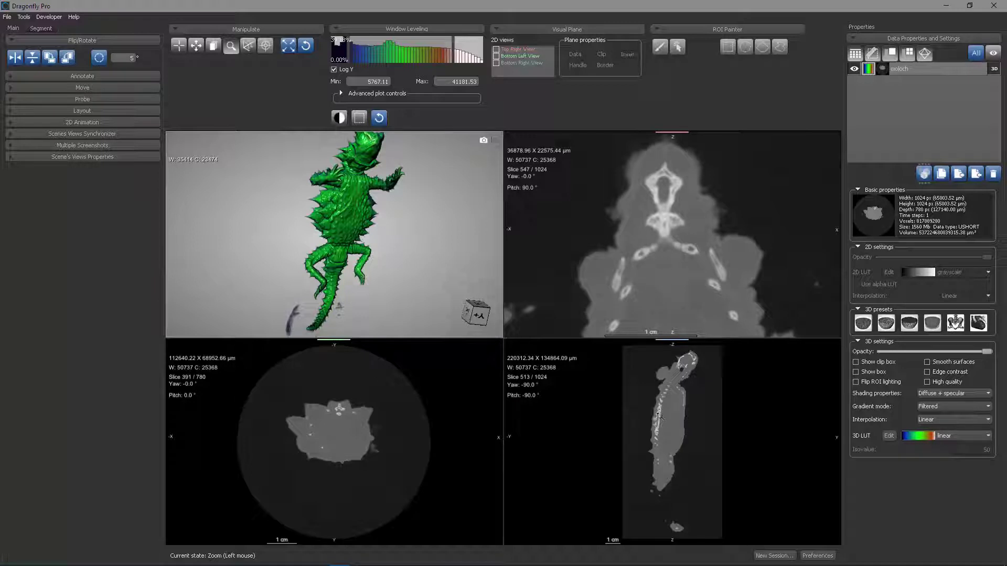
Align the YZ slice plane along the lizard's spine with the Walk tool, at a yaw of about -100°.
click(247, 46)
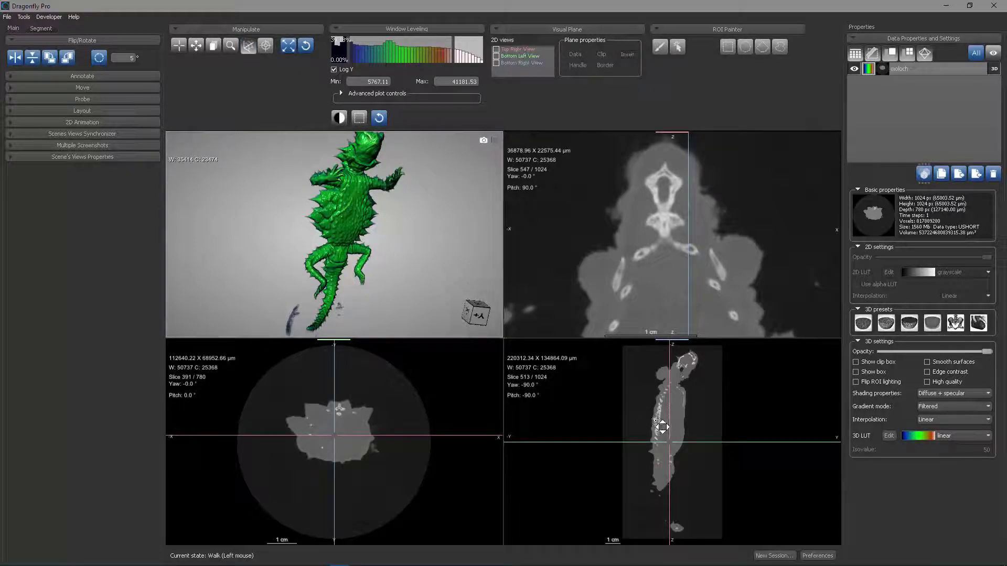
mouse_move(664, 427)
mouse_down()
mouse_move(805, 441)
mouse_move(650, 427)
mouse_move(640, 407)
mouse_move(650, 399)
mouse_move(651, 414)
mouse_move(656, 405)
mouse_move(654, 414)
mouse_move(707, 423)
mouse_move(632, 420)
mouse_move(651, 408)
mouse_move(651, 423)
mouse_up()
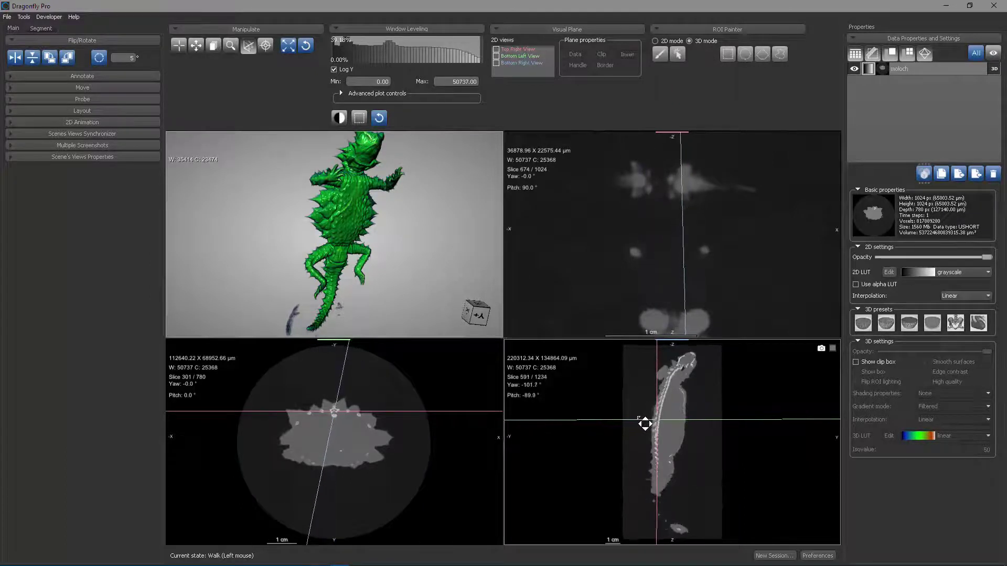
drag(644, 423, 646, 424)
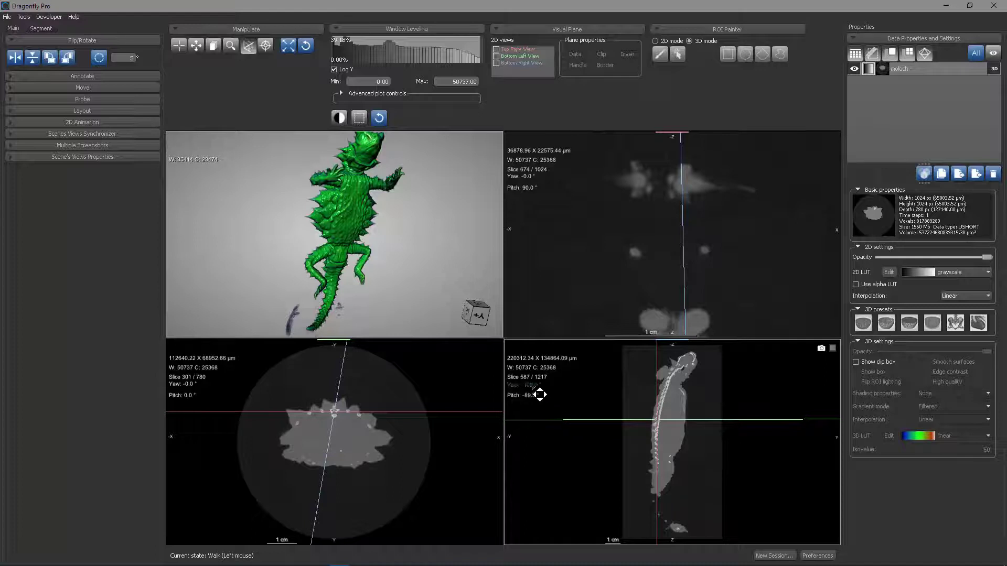
Tilt the YZ slice plane to a yaw of -82.8°, and realign it at the neck with the Walk tool to about -90.5°.
click(179, 47)
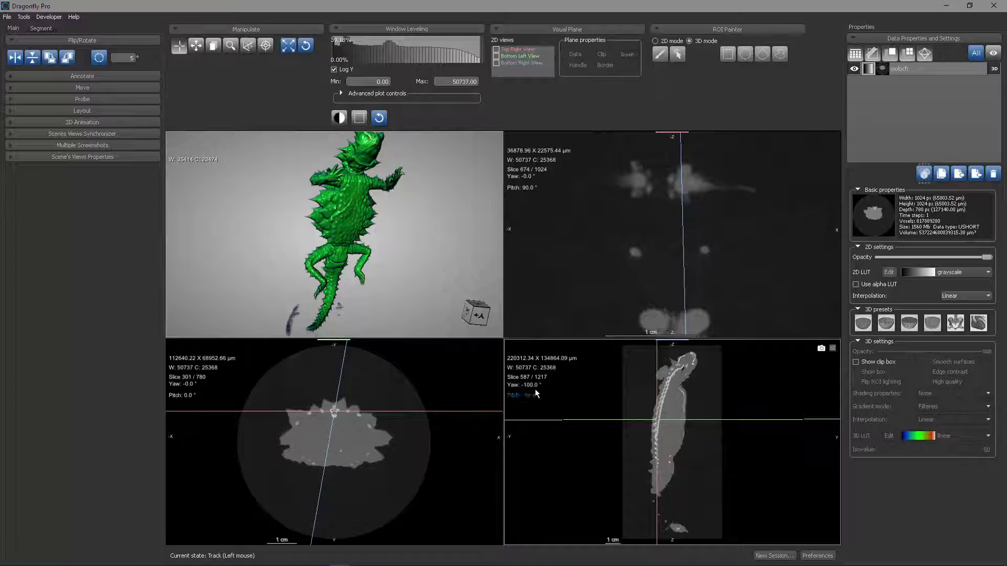
drag(532, 385, 574, 389)
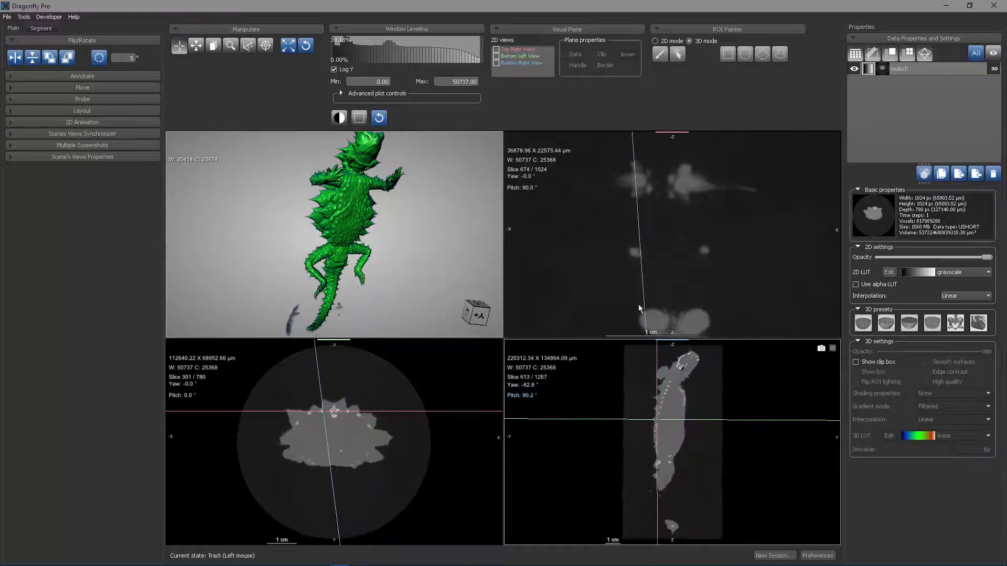
click(248, 46)
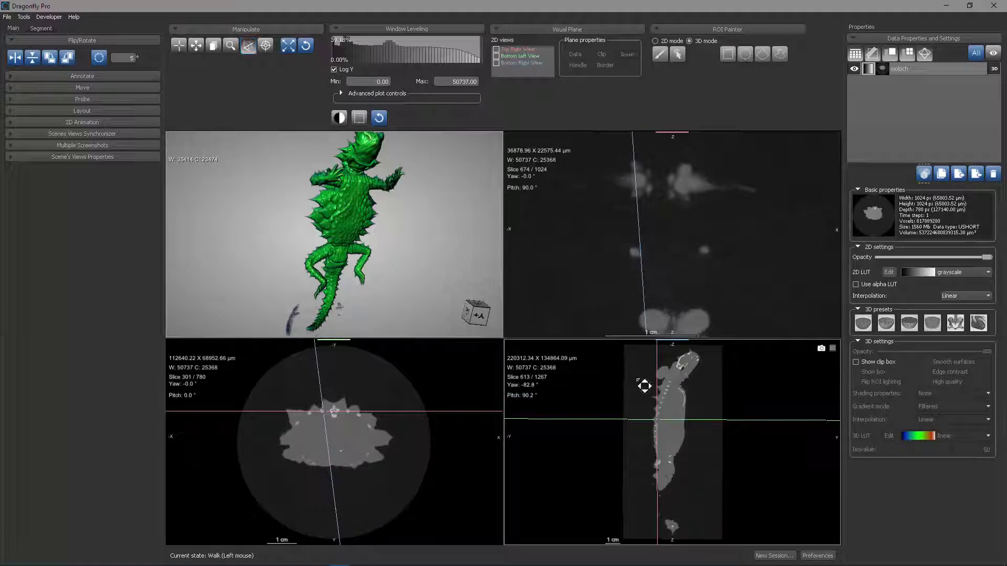
mouse_move(674, 392)
mouse_down()
mouse_move(678, 409)
mouse_move(660, 401)
mouse_move(666, 388)
mouse_move(657, 451)
mouse_move(667, 379)
mouse_move(662, 386)
mouse_up()
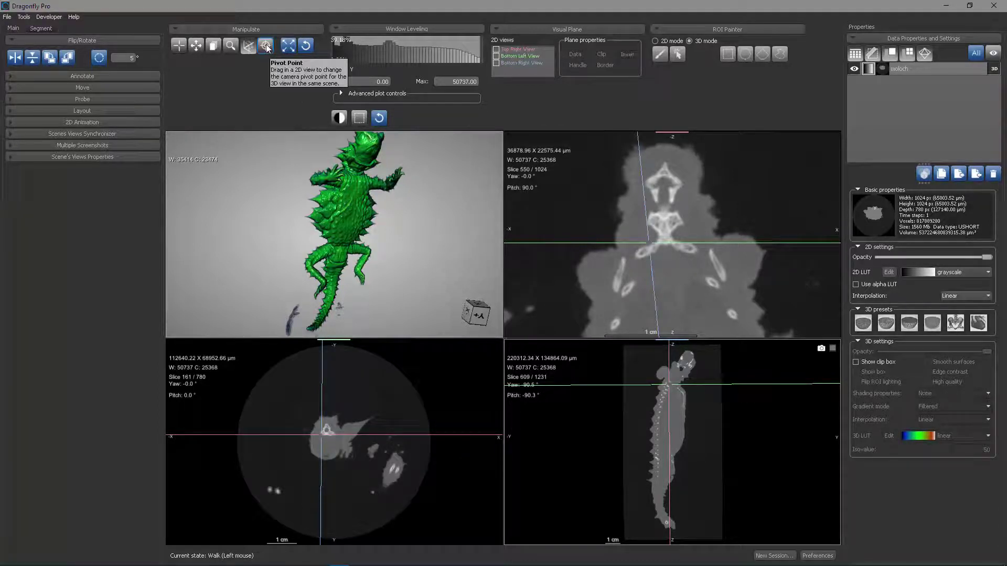
Place the camera pivot point in the middle of the lizard's body in the YZ view and rotate the 3D model about it.
click(266, 46)
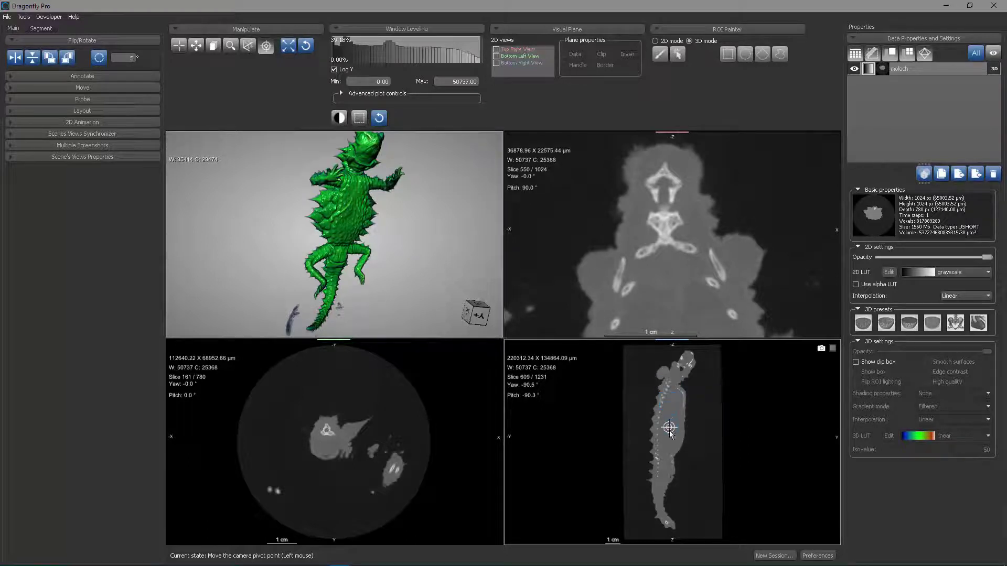
mouse_move(669, 430)
mouse_down()
mouse_move(672, 444)
mouse_move(668, 431)
mouse_up()
click(179, 45)
drag(354, 199, 367, 316)
click(627, 444)
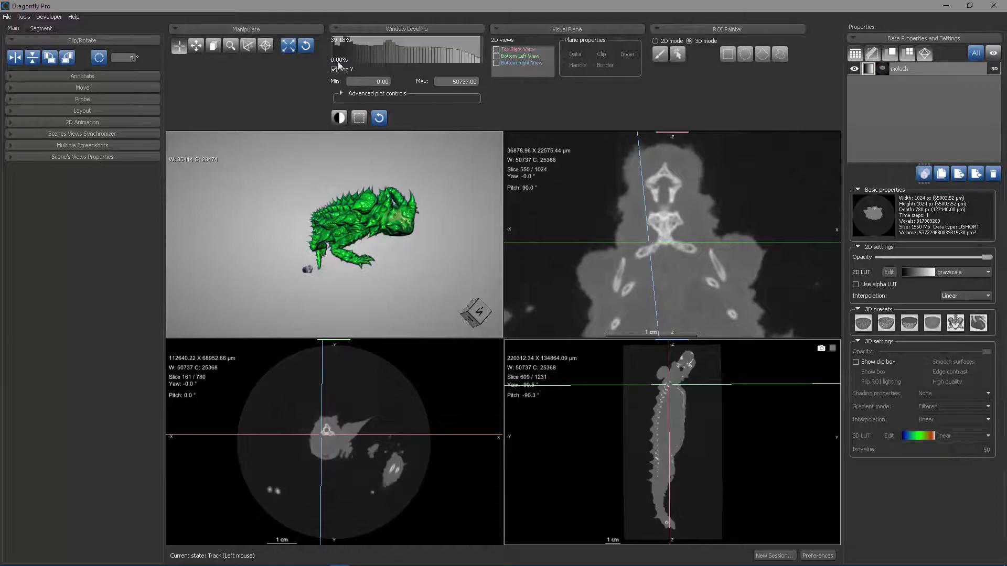
Move the camera pivot point to the lizard's head in the YZ view and rotate and enlarge the 3D model around it.
click(266, 45)
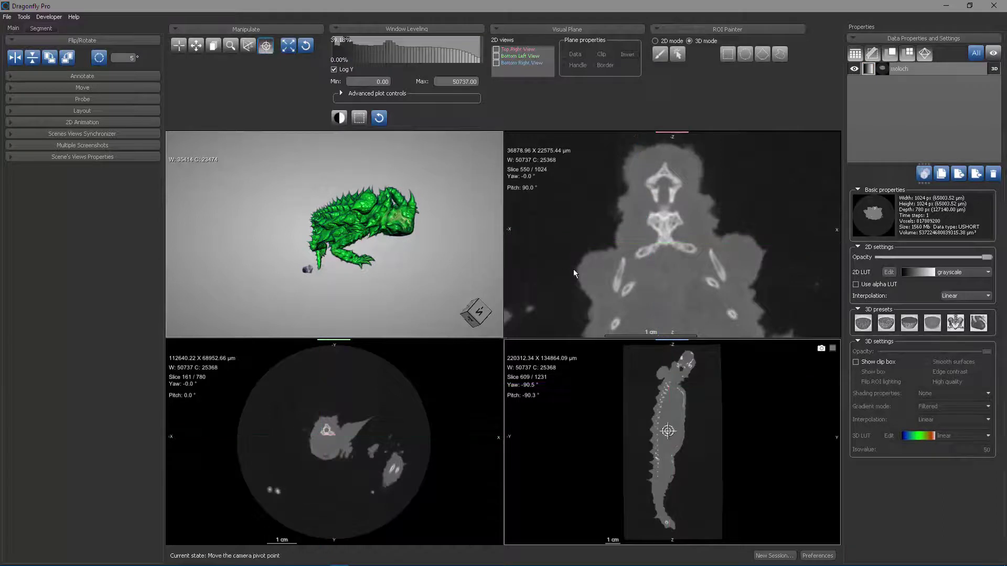
click(669, 432)
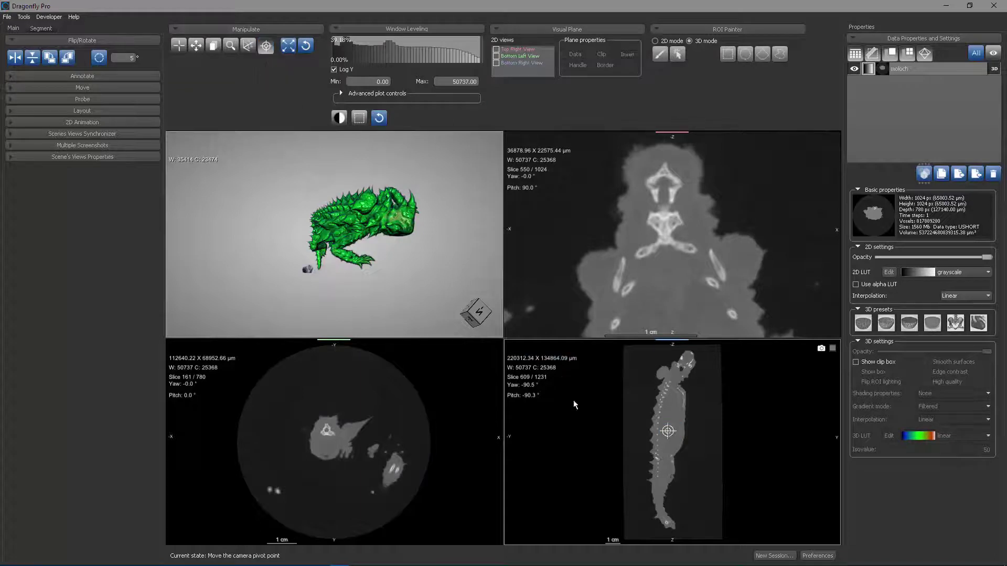
drag(668, 432, 689, 356)
click(176, 45)
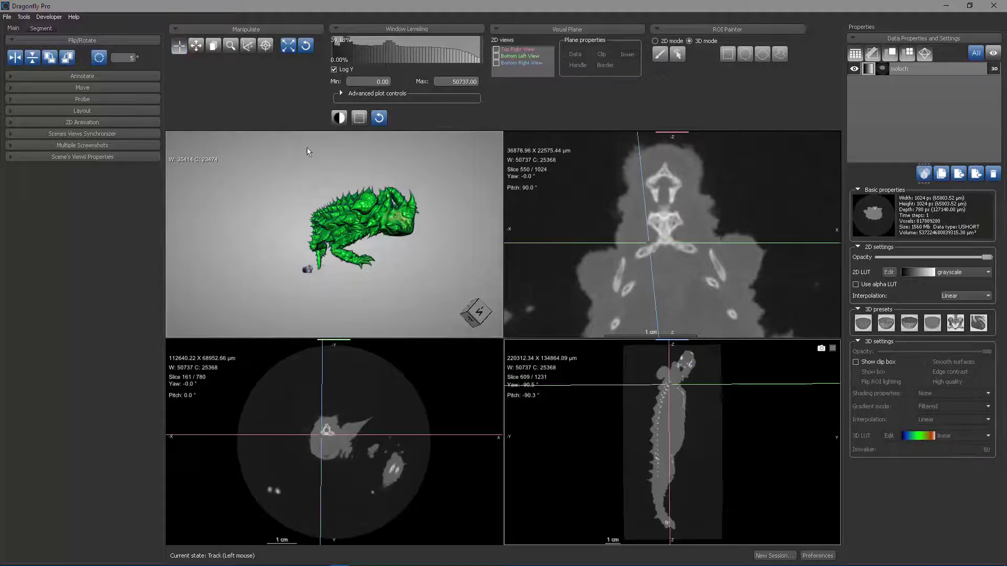
drag(307, 149, 397, 205)
middle_drag(397, 205, 330, 187)
right_drag(348, 203, 354, 270)
drag(354, 273, 374, 218)
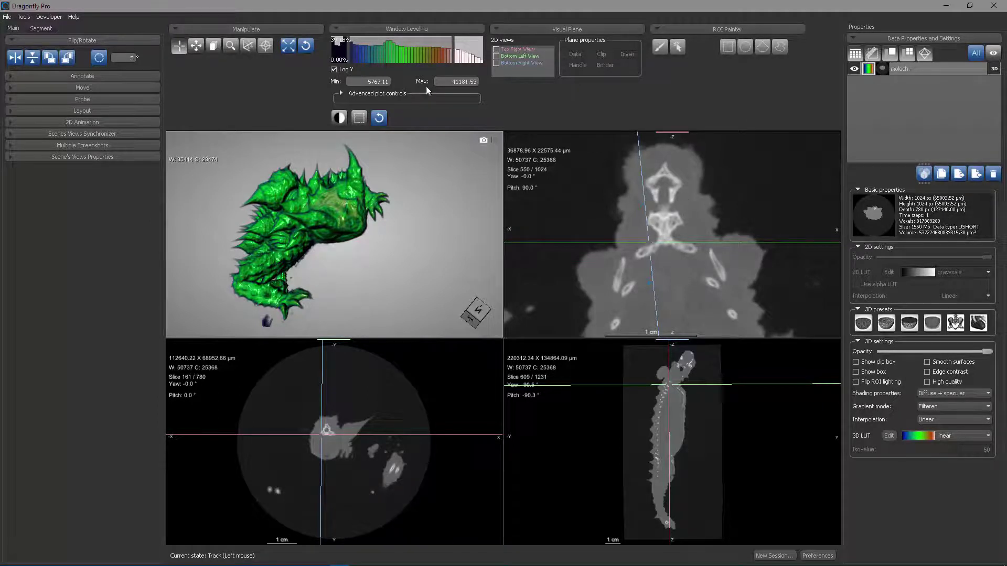
Fit the contents of all views to their frames and reset the views to their default orientation.
click(288, 47)
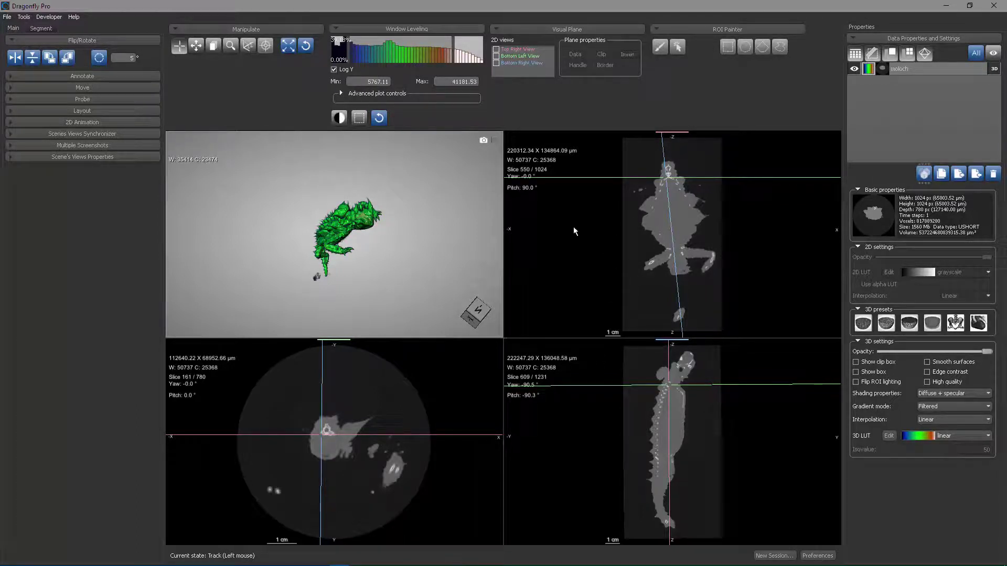
click(304, 48)
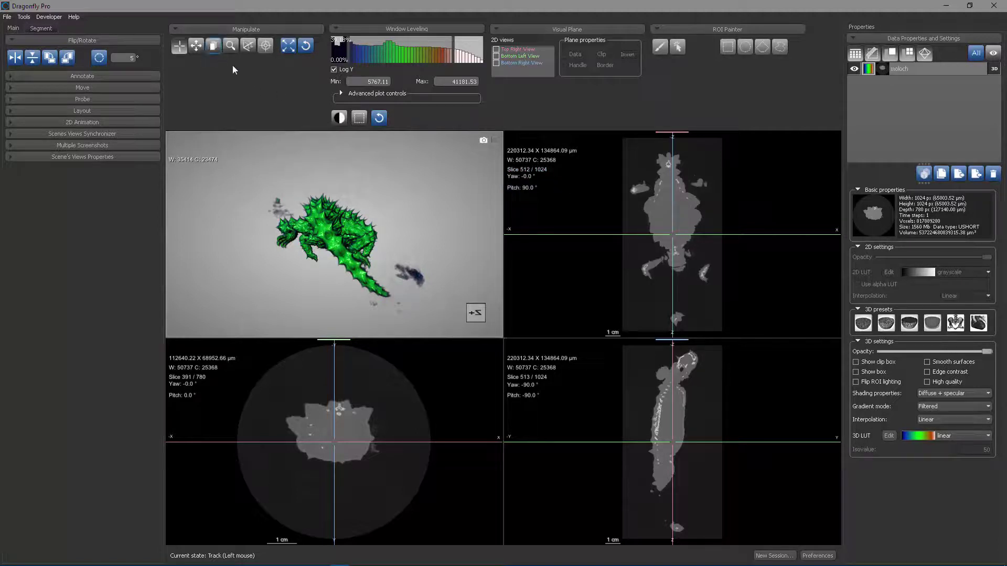
Set the XZ view to slice 515 and tilt the YZ view to a yaw of -78.8° and a pitch of 94.7°.
drag(526, 170, 540, 204)
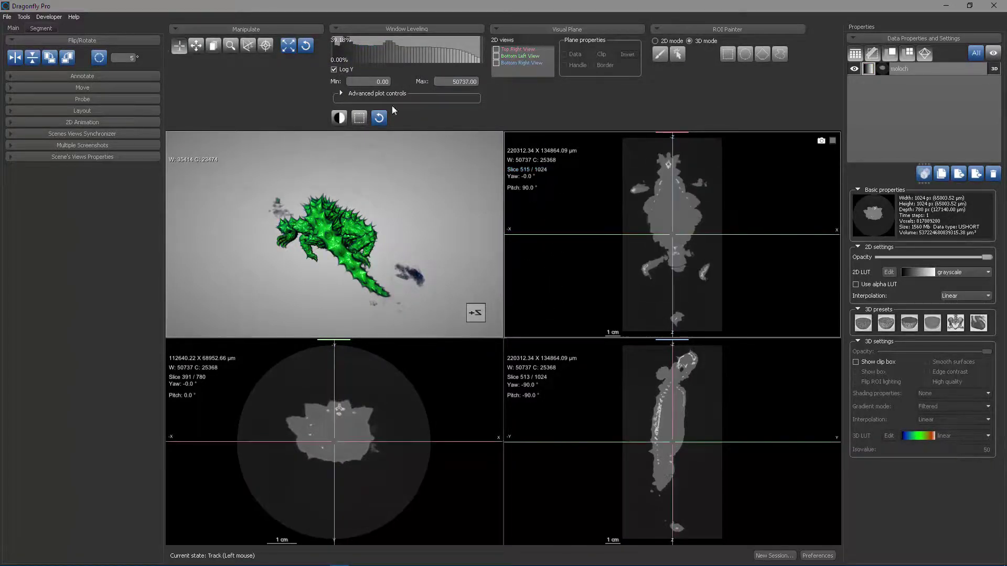
click(248, 46)
drag(527, 386, 540, 356)
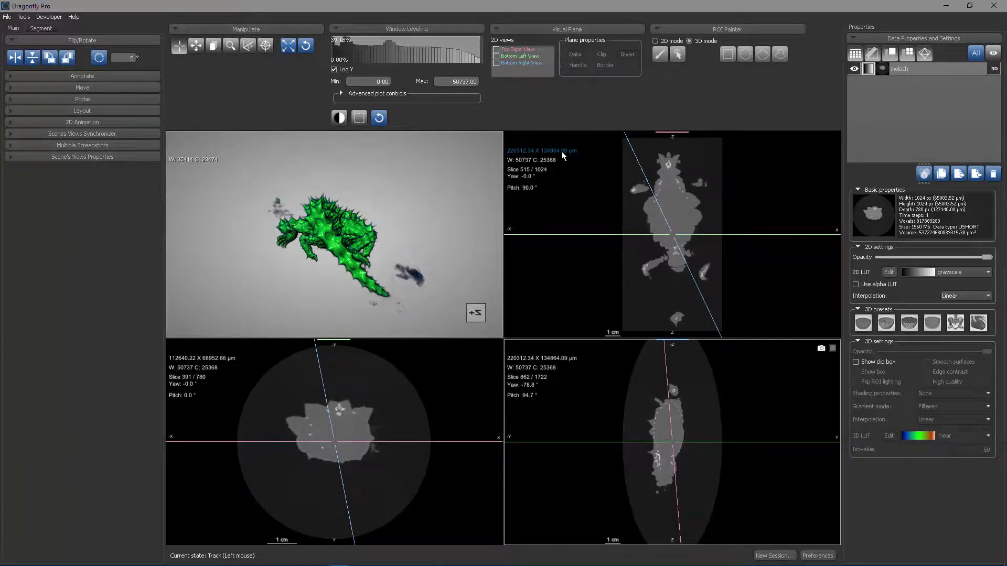
Zoom and pan the XZ view at slice 516 onto the lizard's lower abdomen, to a field of about 43554 × 26662 µm.
key(z)
mouse_move(562, 152)
mouse_down()
mouse_move(574, 376)
mouse_move(548, 174)
mouse_move(550, 205)
mouse_move(556, 141)
mouse_move(573, 235)
mouse_move(571, 149)
mouse_move(568, 168)
mouse_up()
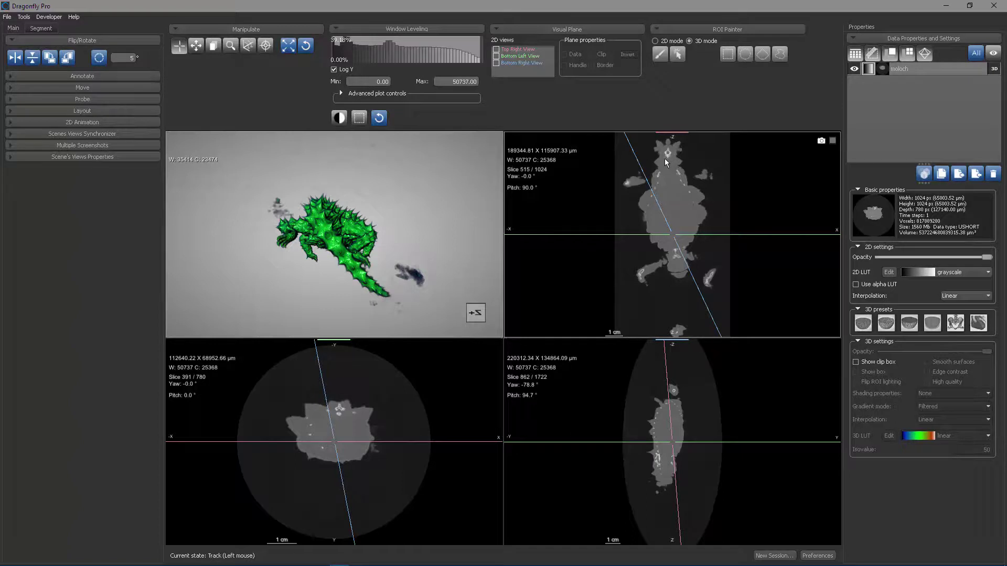
right_drag(665, 158, 744, 192)
middle_drag(749, 193, 803, 202)
right_drag(732, 257, 725, 239)
middle_drag(724, 244, 655, 180)
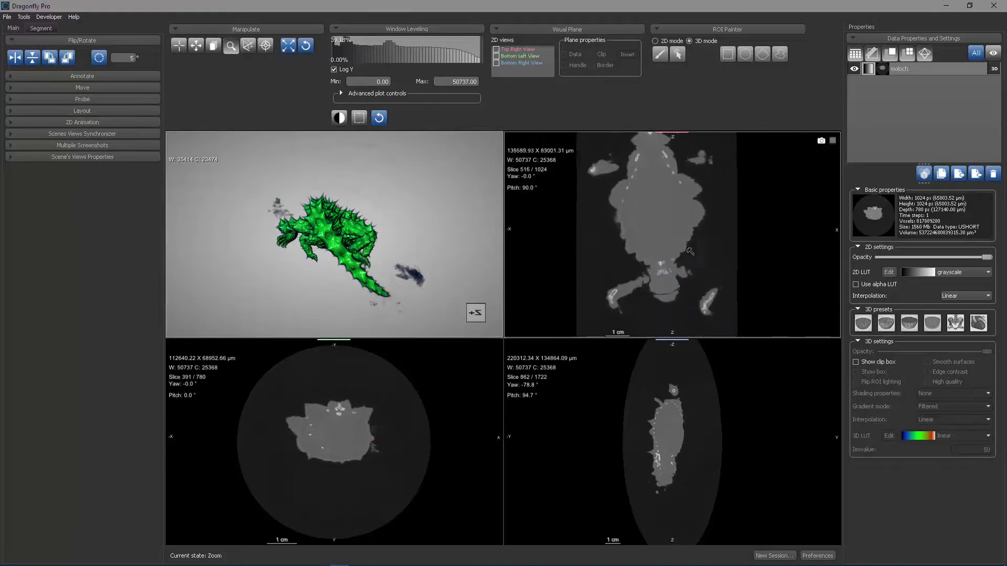
scroll(678, 289, up, 6)
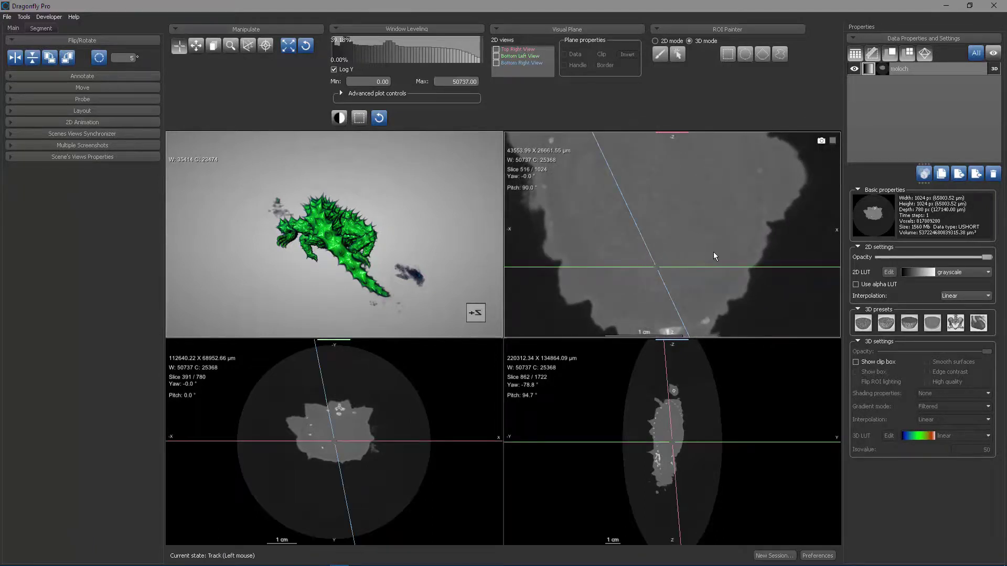
Adjust the slice views' window levelling to a range of -3331.73 to 37697.59, giving width 41029 and centre 17183.
shift+drag(714, 252, 623, 200)
right_drag(623, 200, 567, 134)
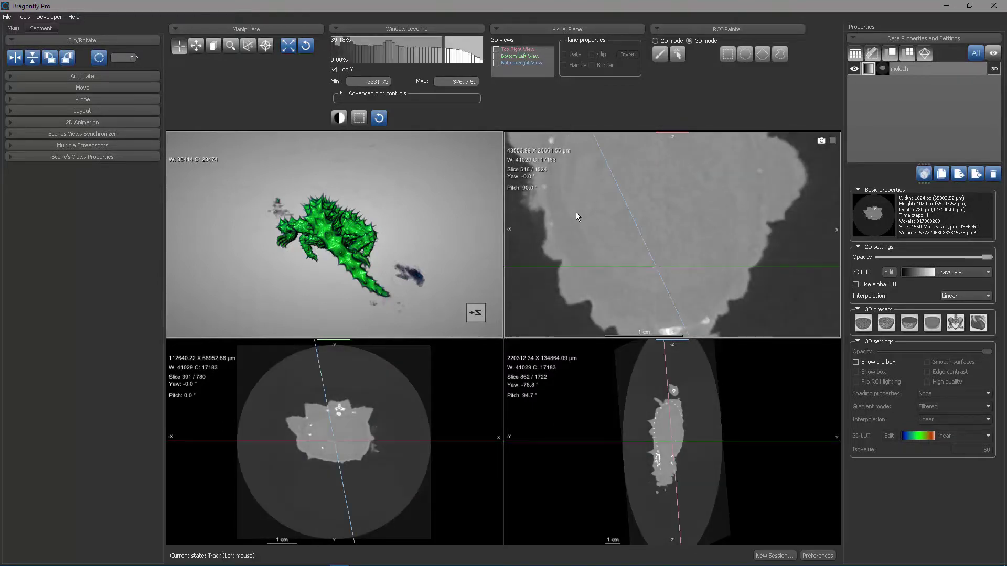